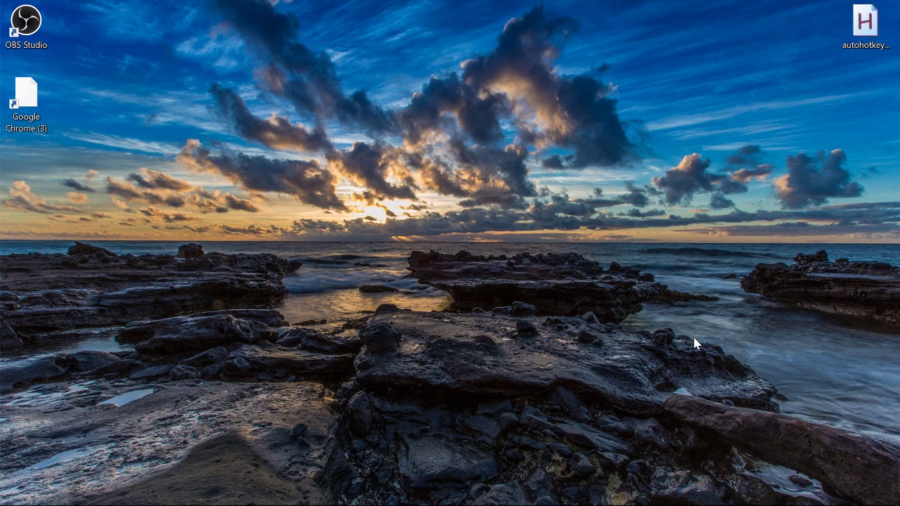
Step: Switch to Chrome and compare the Tobii Eye Tracker 4C, Camera Mouse and PCEye Plus pages, ending on the Amazon page
key(alt+Tab)
key(Tab)
key(Tab)
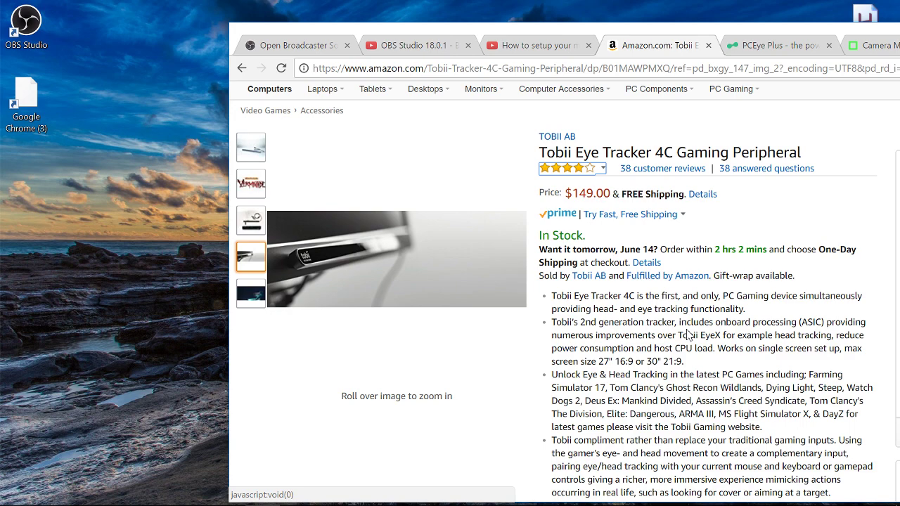
key(ctrl+6)
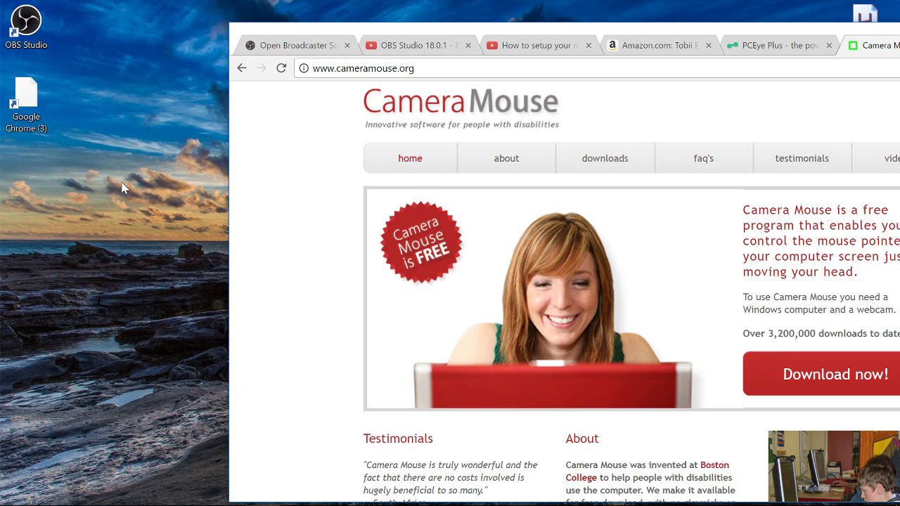
key(ctrl+shift+Tab)
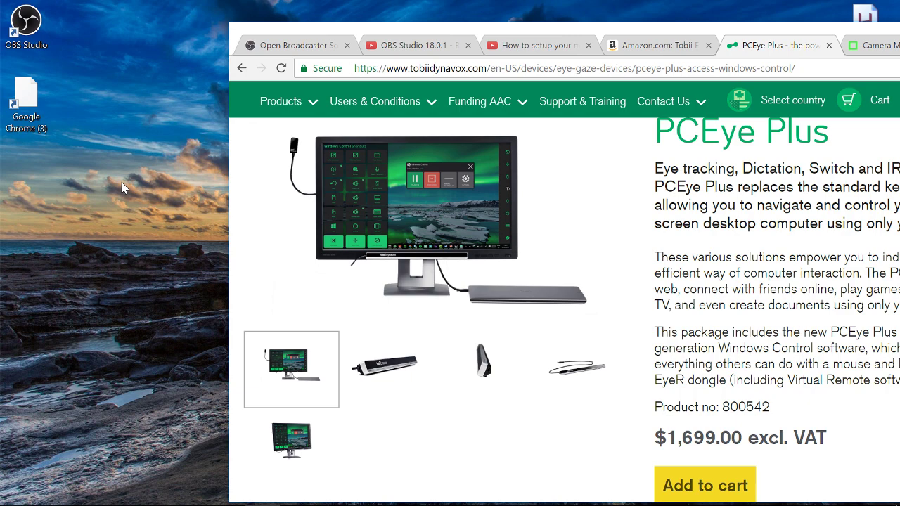
key(ctrl+shift+Tab)
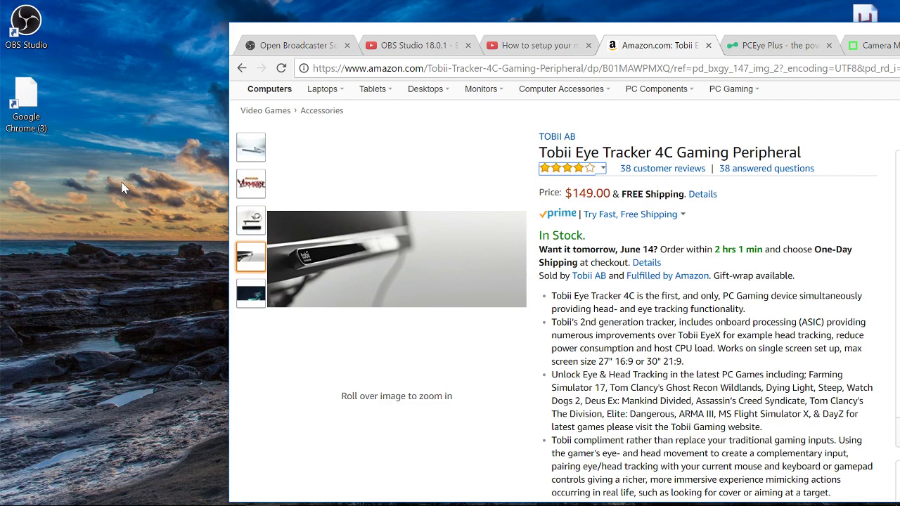
Step: Switch to the Word outline and move to the bullet about searching through open applications
key(alt+Tab)
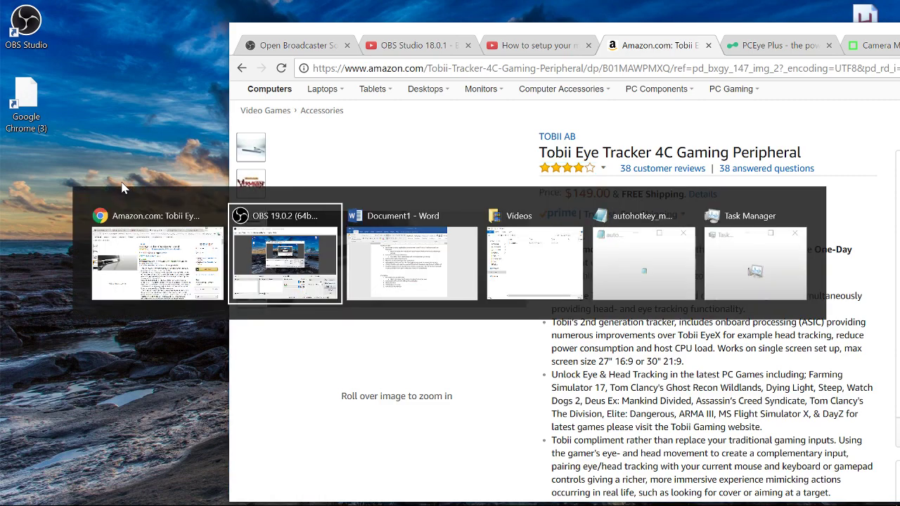
key(alt+Tab)
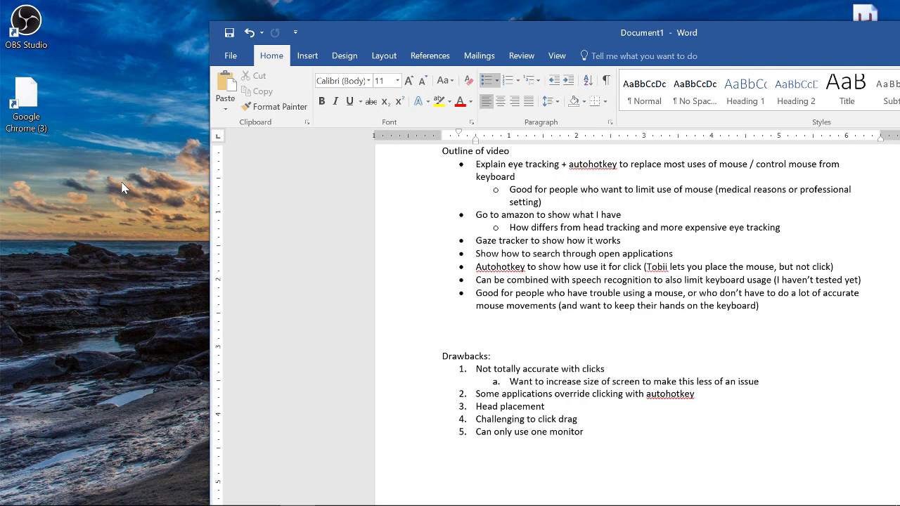
key(Down)
key(Down)
Step: Cycle back and forth through the open application windows, finishing on the Amazon page in Chrome
key(alt+Tab)
key(alt+Tab)
key(alt+Tab)
key(alt+Tab)
key(alt+Tab)
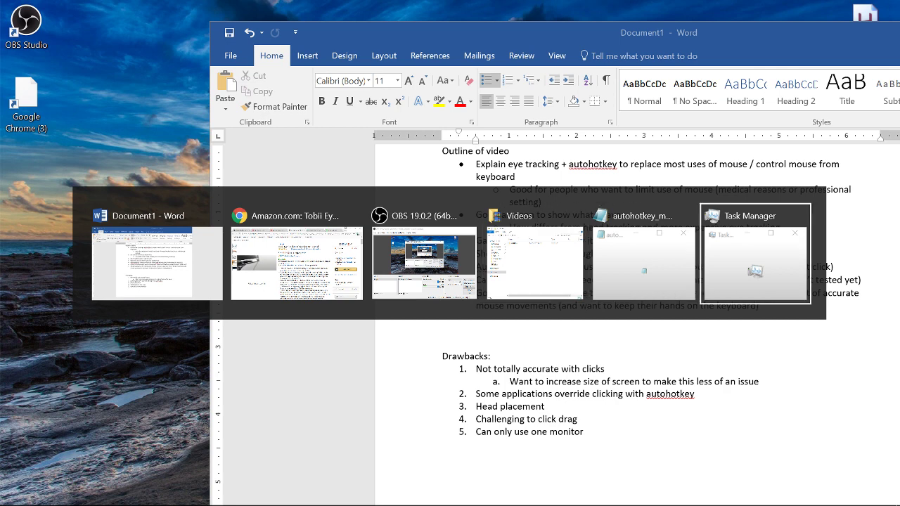
key(alt+Tab)
key(alt+Tab)
key(alt+Tab)
key(alt+Tab)
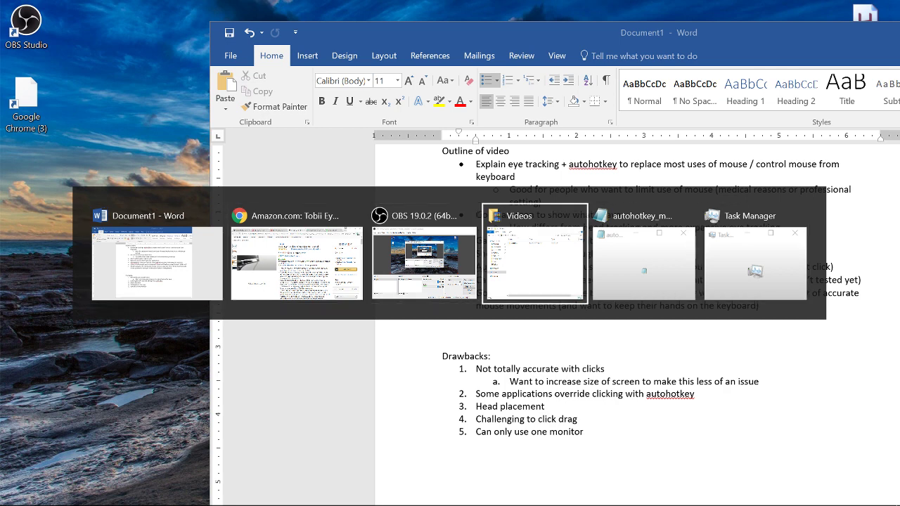
key(alt+shift+Tab)
key(alt+shift+Tab)
key(alt+shift+Tab)
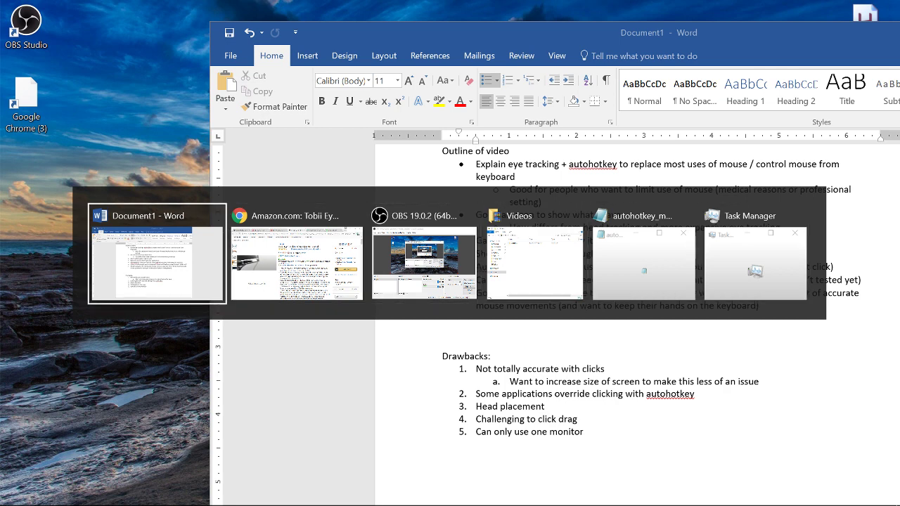
key(alt+Tab)
key(alt+shift+Tab)
key(alt+shift+Tab)
key(alt+shift+Tab)
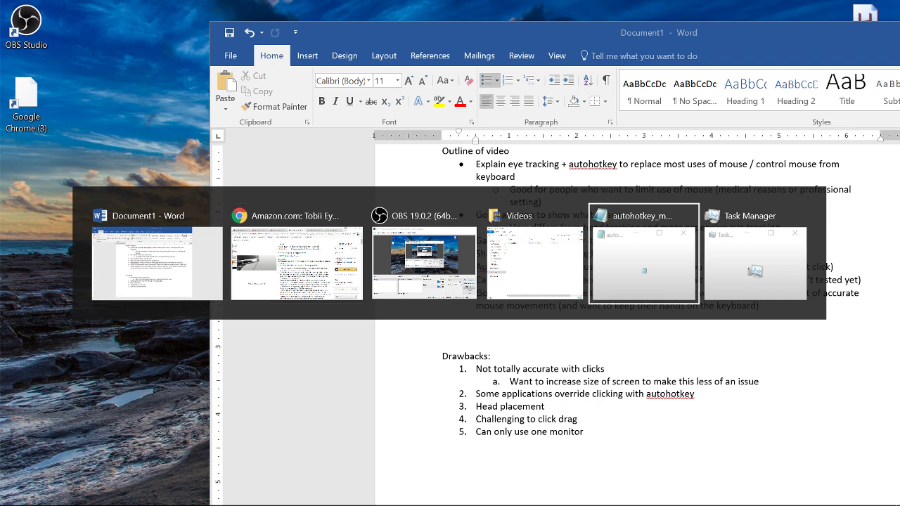
key(alt+Tab)
key(alt+shift+Tab)
key(alt+shift+Tab)
key(alt+shift+Tab)
key(alt+shift+Tab)
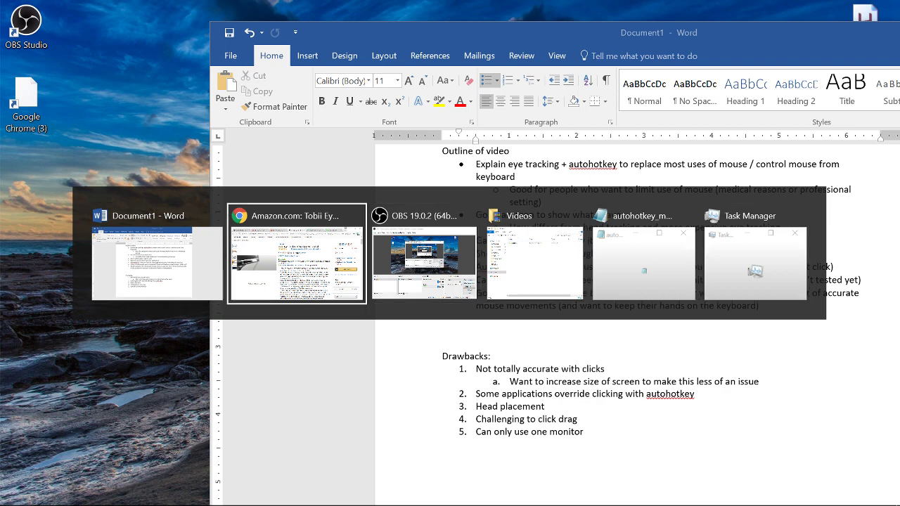
key(alt+shift+Tab)
key(alt+Tab)
key(alt+Tab)
key(alt+Tab)
key(alt+shift+Tab)
key(alt+shift+Tab)
key(alt+Tab)
key(alt+Tab)
key(alt+Tab)
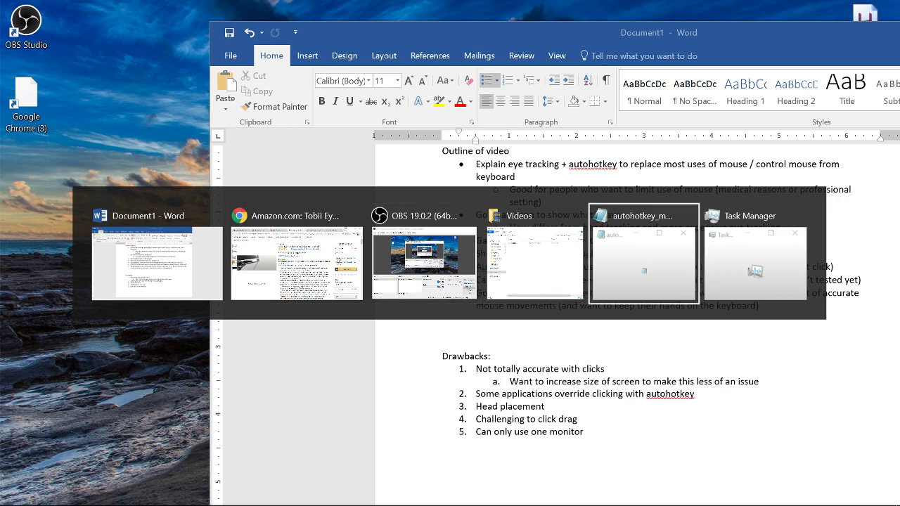
key(alt+Tab)
key(alt+Tab)
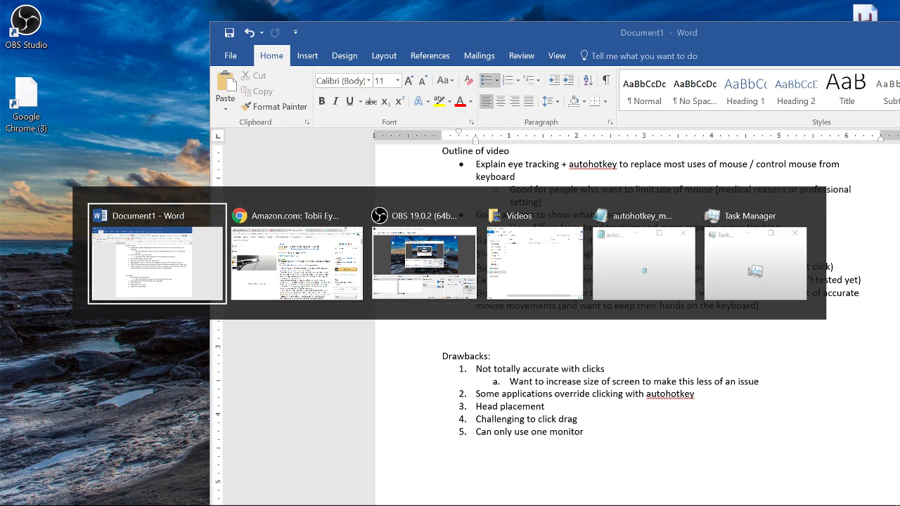
key(alt+shift+Tab)
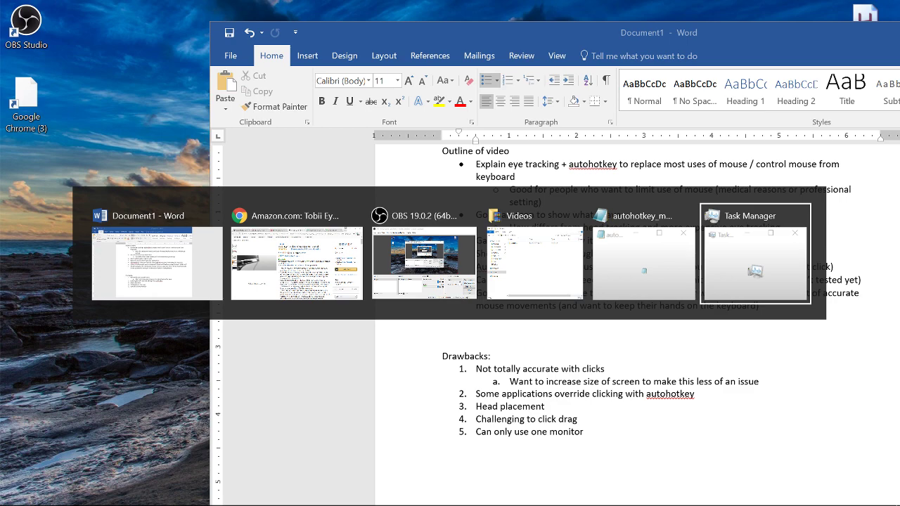
key(alt+shift+Tab)
key(alt+shift+Tab)
key(alt+shift+Tab)
key(alt+shift+Tab)
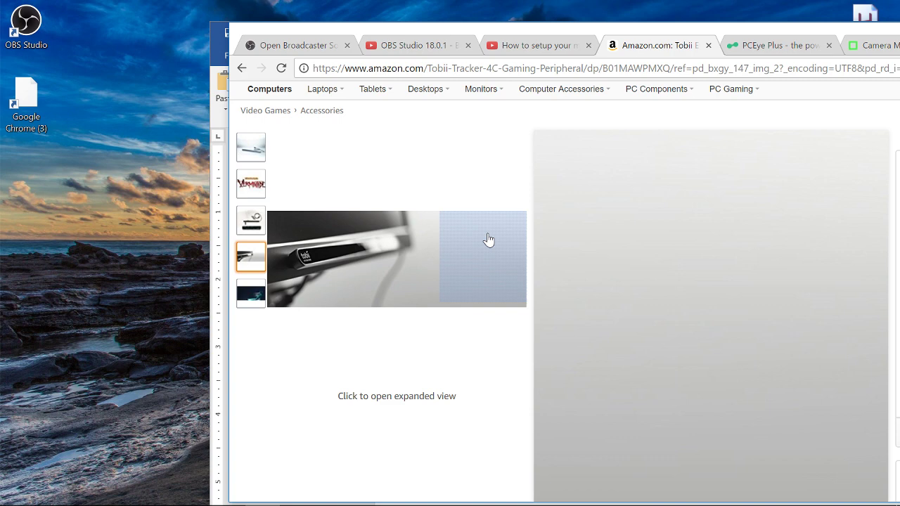
Step: Return to the Word outline, highlight "Autohotkey to show how use it for click" in its bullet, and clear the selection
key(alt+Tab)
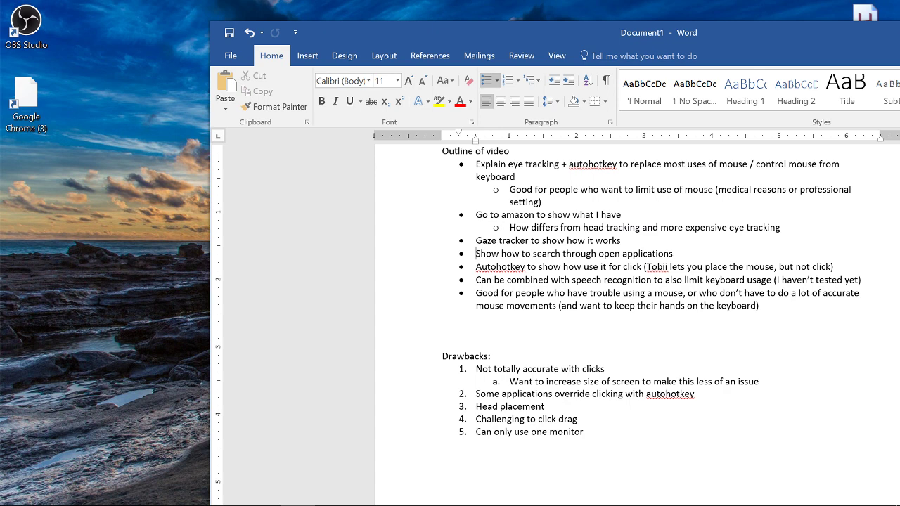
click(476, 266)
key(ctrl+shift+Right)
key(ctrl+shift+Right)
key(ctrl+shift+Right)
key(ctrl+shift+Right)
key(ctrl+shift+Right)
key(ctrl+shift+Right)
key(ctrl+shift+Right)
key(ctrl+shift+Right)
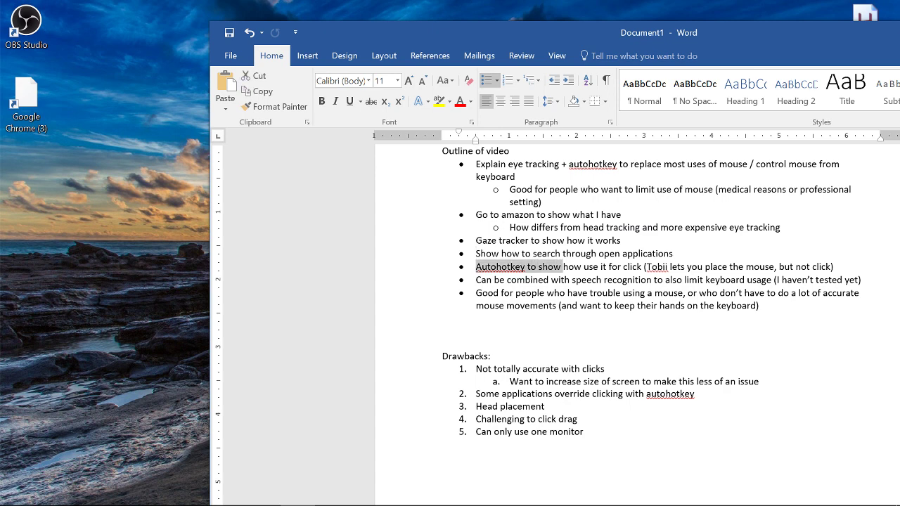
key(shift+Right)
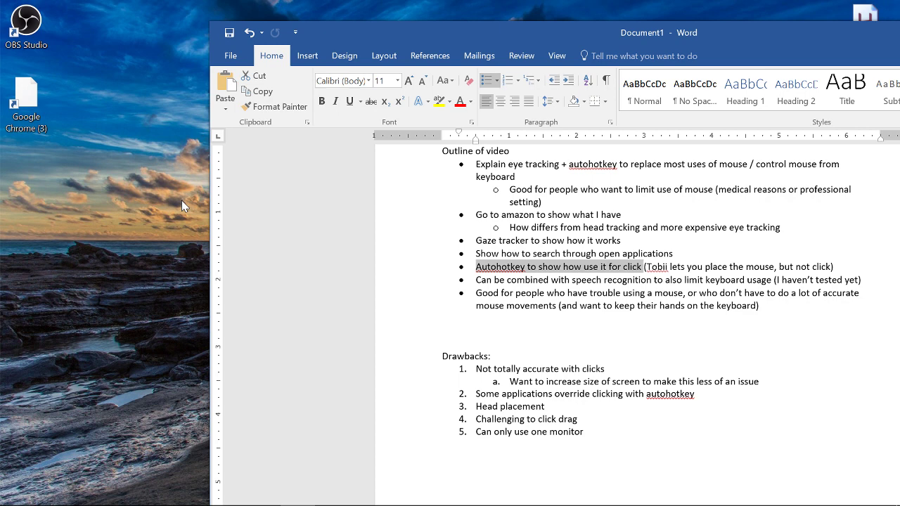
click(546, 215)
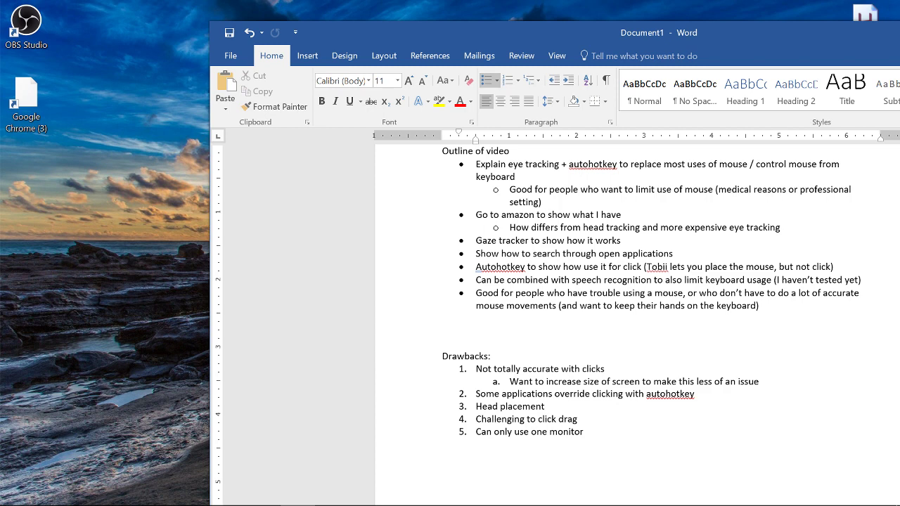
Step: Open the desktop AutoHotkey script for editing in Notepad and briefly highlight the "F4::Click right" line
right_click(881, 9)
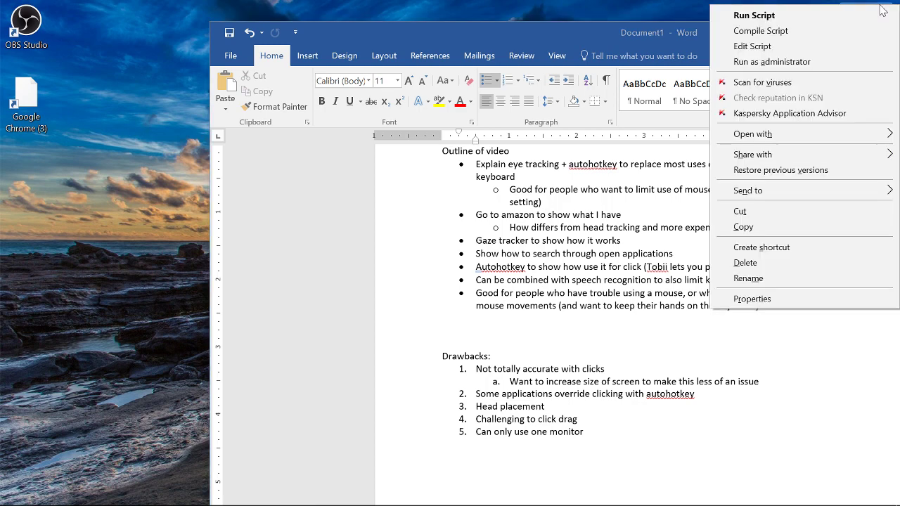
click(766, 49)
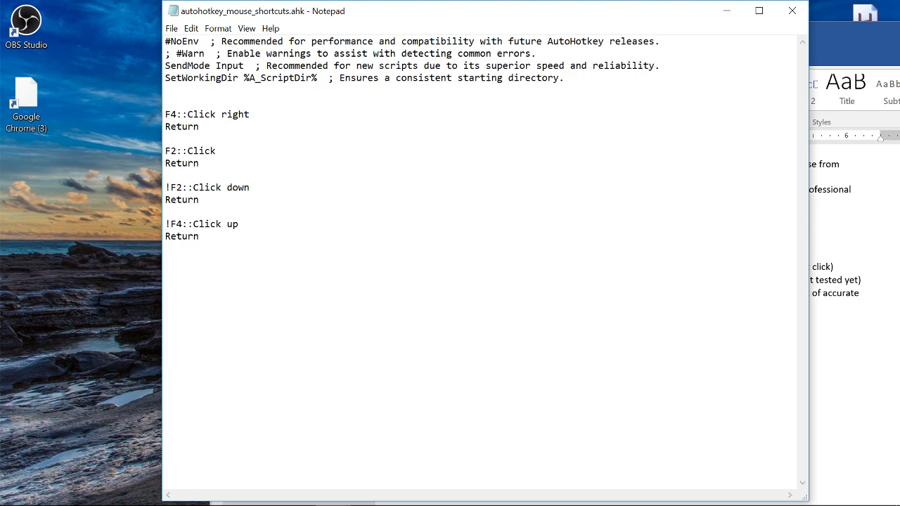
drag(166, 114, 250, 114)
click(216, 114)
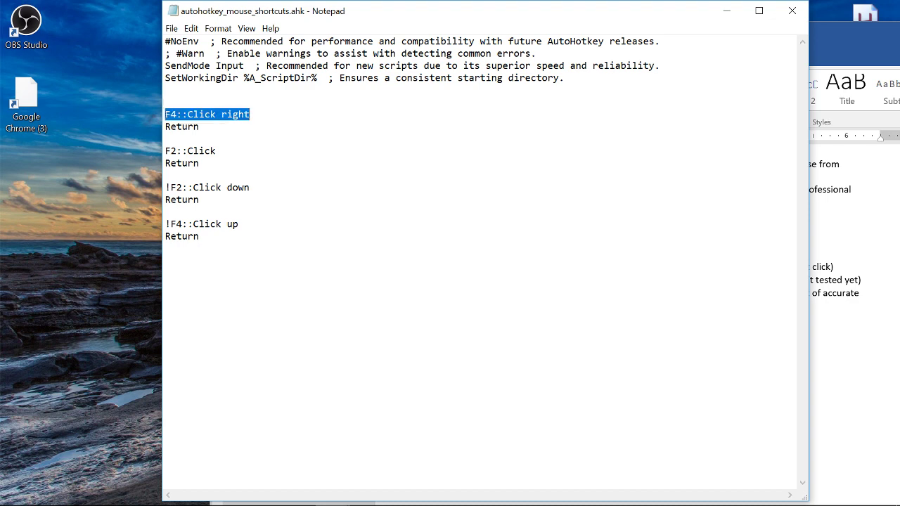
click(165, 114)
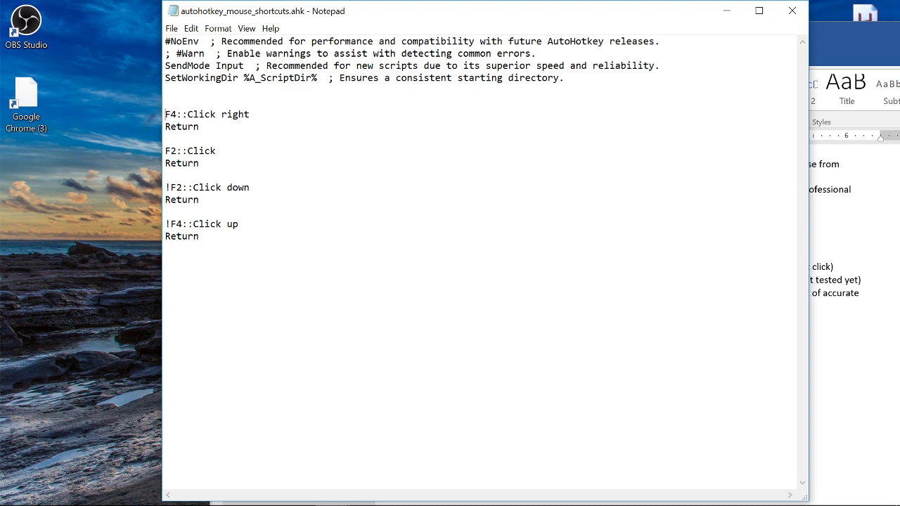
Step: Highlight the whole "F2::Click" line in the script
double_click(171, 150)
key(shift+Right)
key(shift+Right)
key(shift+Right)
key(shift+Right)
key(shift+Right)
key(shift+Right)
key(shift+Right)
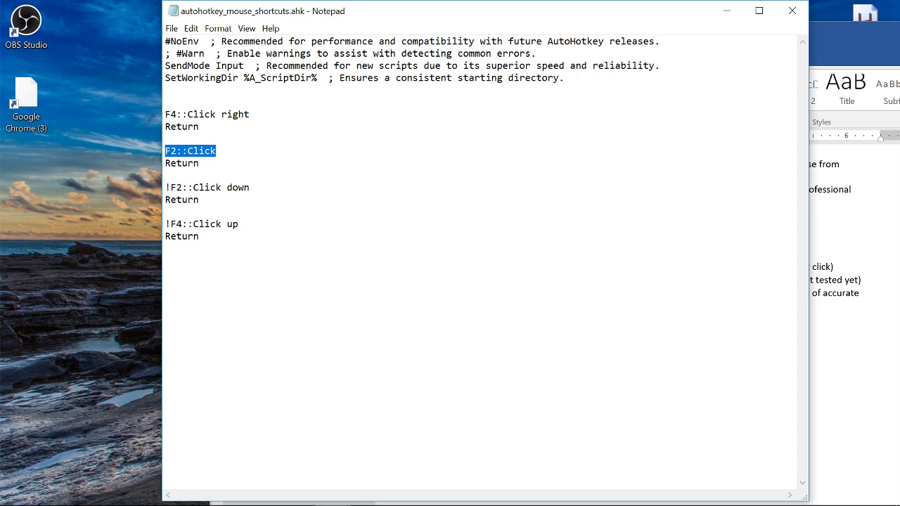
Step: Highlight the whole "!F2::Click down" line in the script
click(199, 163)
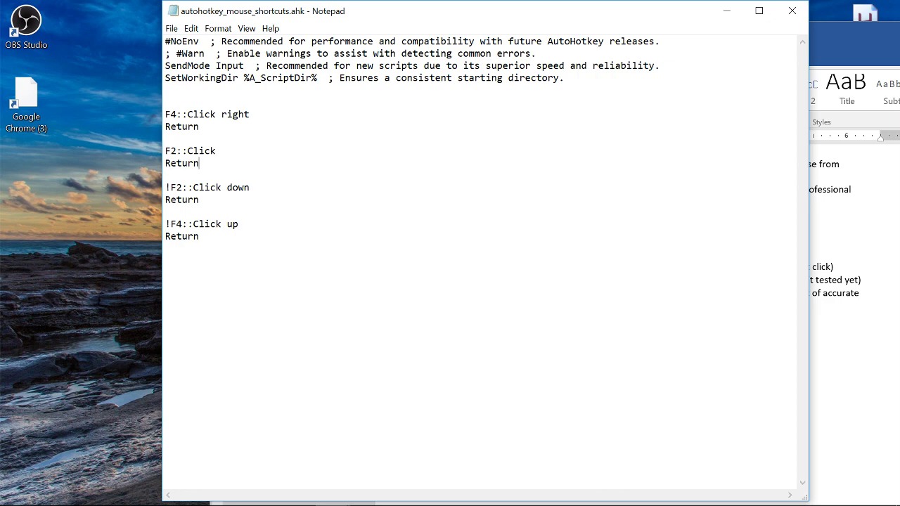
key(shift+Right)
key(shift+Right)
key(shift+Right)
key(shift+Right)
key(shift+Right)
key(shift+Right)
key(shift+Right)
key(shift+Right)
key(shift+Right)
key(shift+Right)
key(shift+Right)
key(shift+Right)
key(shift+Right)
key(shift+Right)
key(shift+Right)
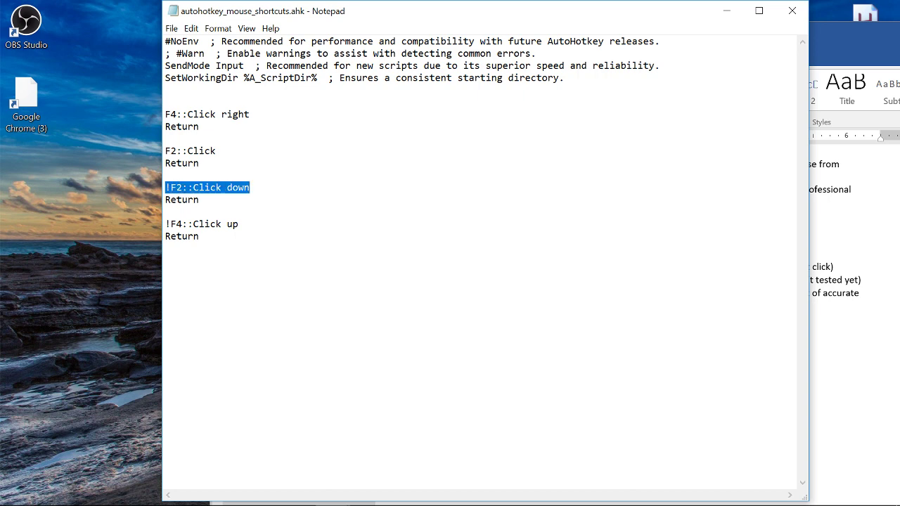
Step: Highlight the "!F4" hotkey at the start of the "Click up" line
click(166, 212)
key(Down)
key(shift+Right)
key(shift+Right)
key(shift+Right)
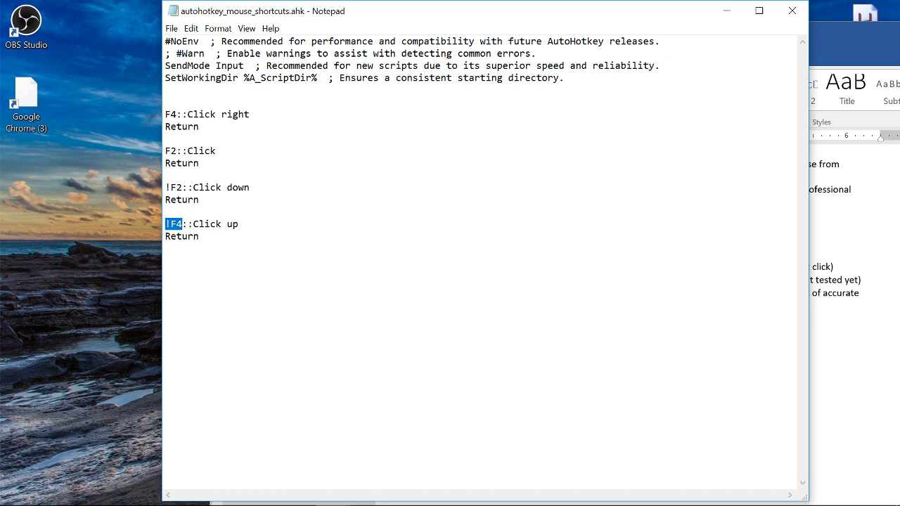
Step: Select the word "assist" in the #Warn comment, bring up its context menu, and dismiss it
double_click(351, 54)
click(352, 54)
double_click(351, 53)
right_click(352, 53)
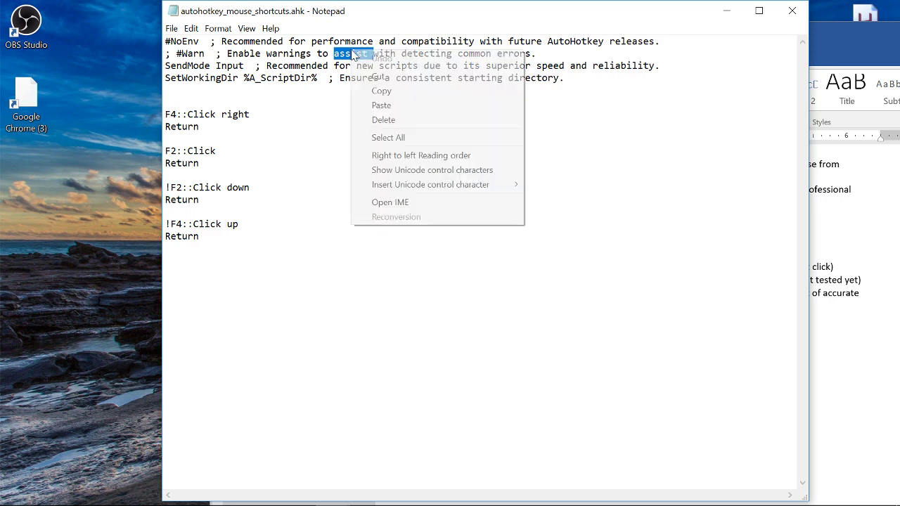
click(307, 97)
Step: Switch to the Word outline and move to the bullet about combining with speech recognition
key(alt+Tab)
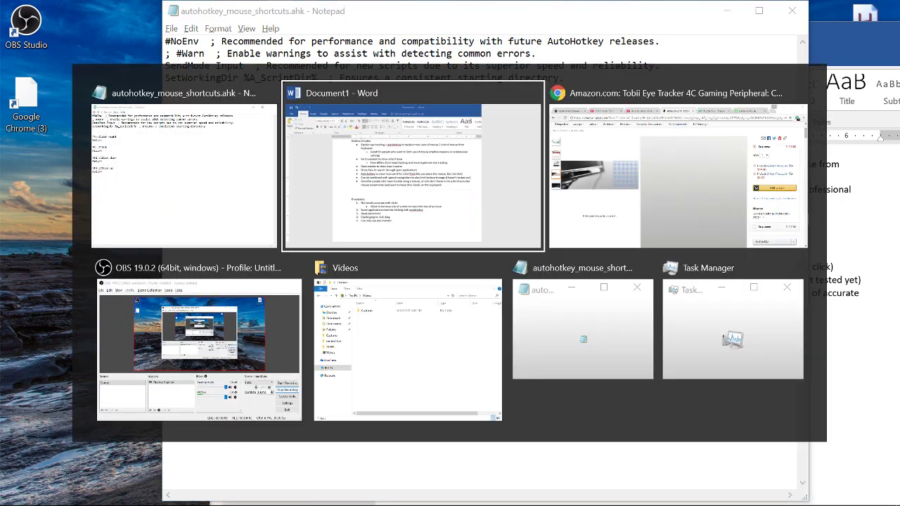
click(303, 97)
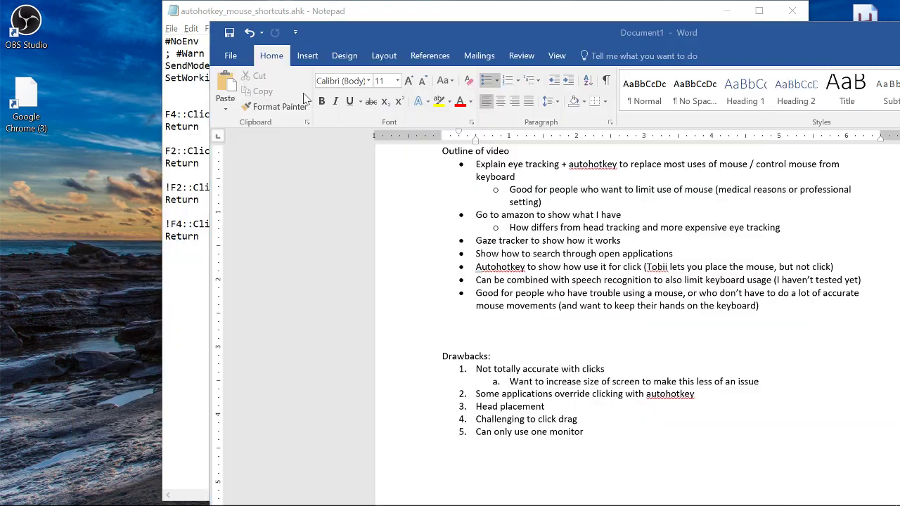
key(Down)
key(Down)
key(Down)
key(Down)
key(Down)
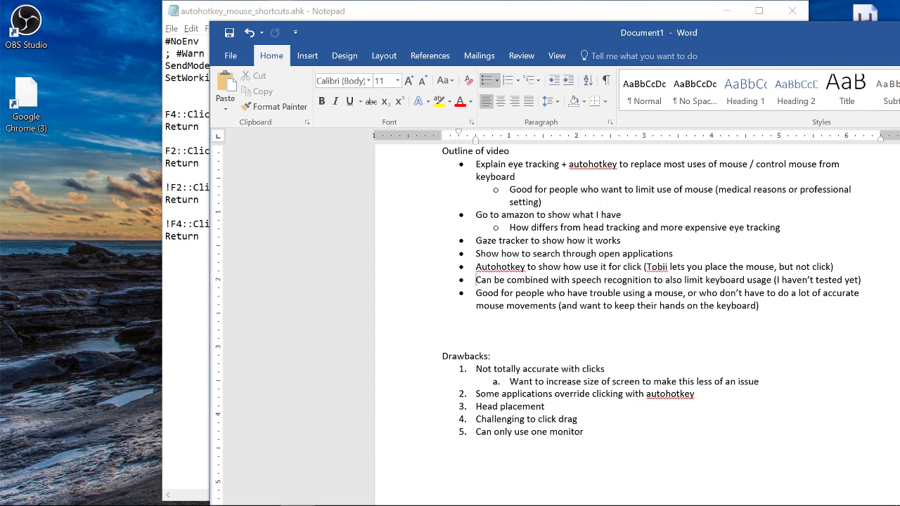
Step: Select the word "mouse" before the slash in the outline's first bullet and clear the selection
double_click(728, 164)
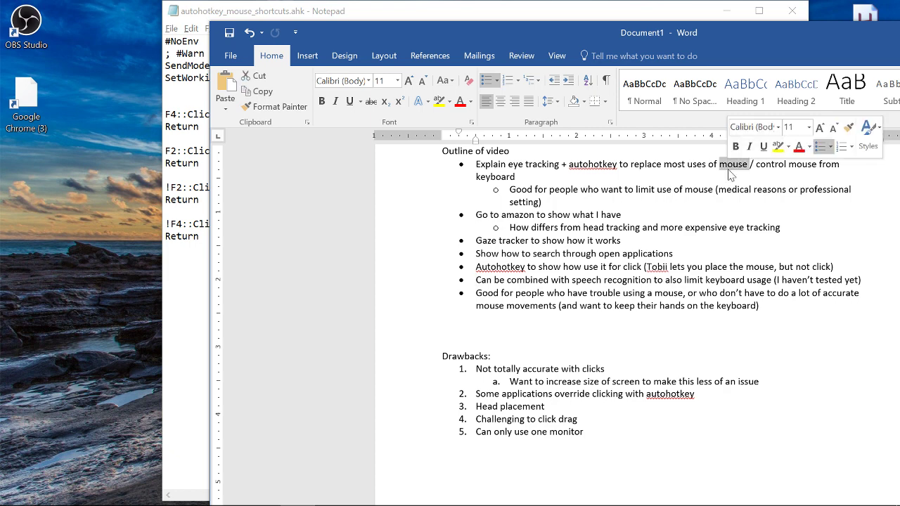
key(Right)
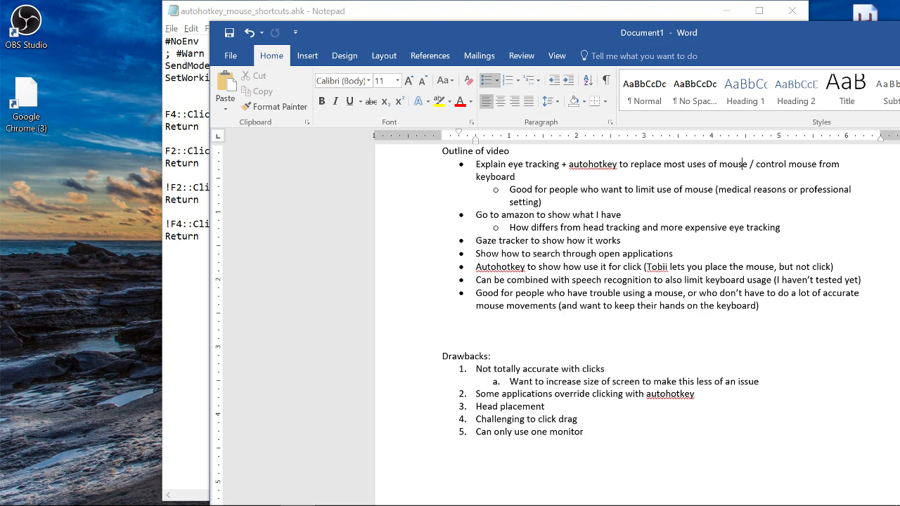
Step: Switch to the AutoHotkey script in Notepad and place the cursor at the start of the "F2::Click" line
key(alt+Tab)
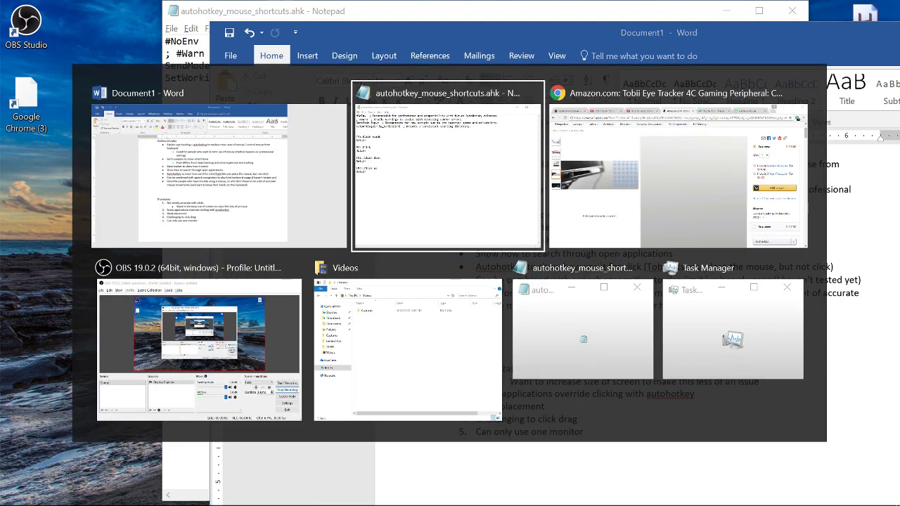
key(Down)
key(Down)
key(Down)
key(Down)
key(Down)
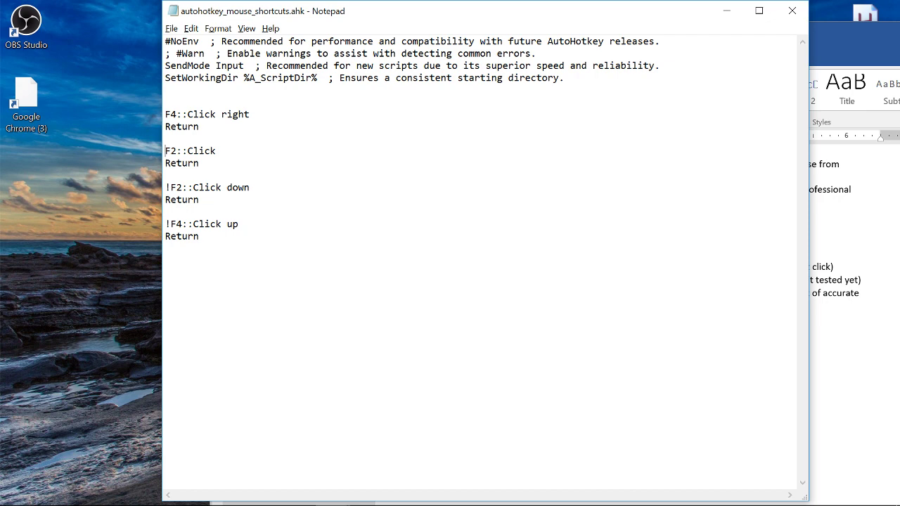
Step: Switch to the Word outline and move down to the Drawbacks sub-item about increasing the size of the screen
key(alt+Tab)
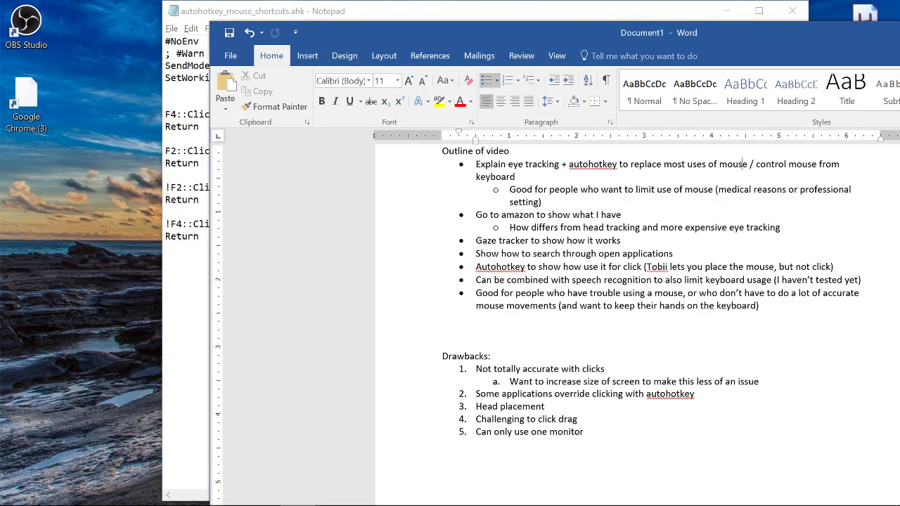
click(442, 330)
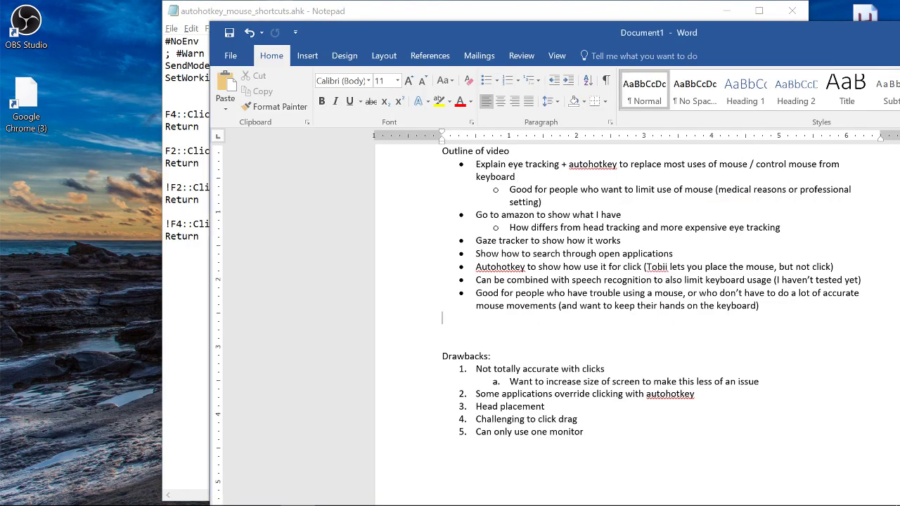
key(Down)
key(Down)
key(Down)
key(Down)
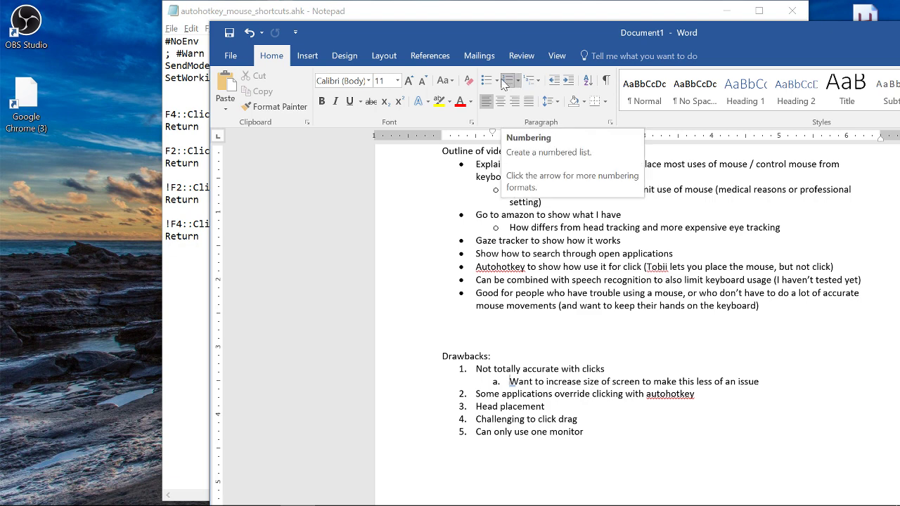
click(524, 254)
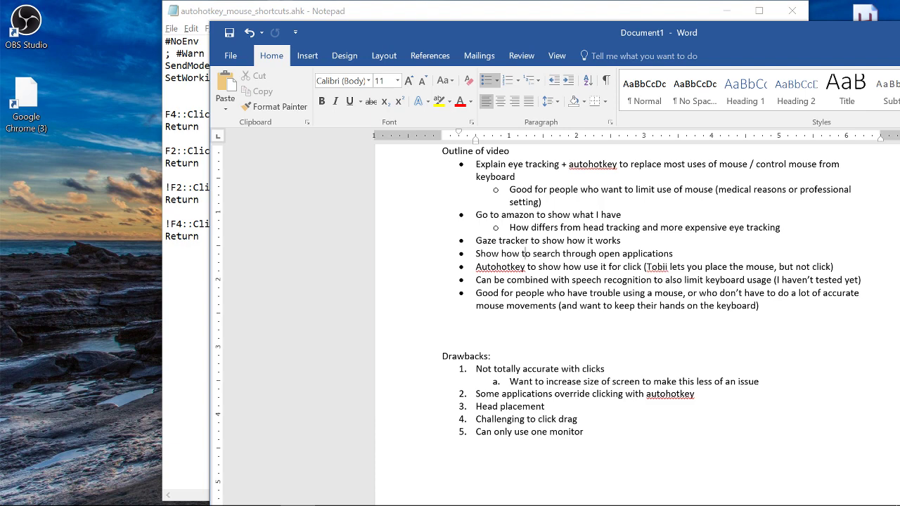
Step: View the scaling options for text and apps on display 2 in the Windows display settings, and close the window
right_click(111, 168)
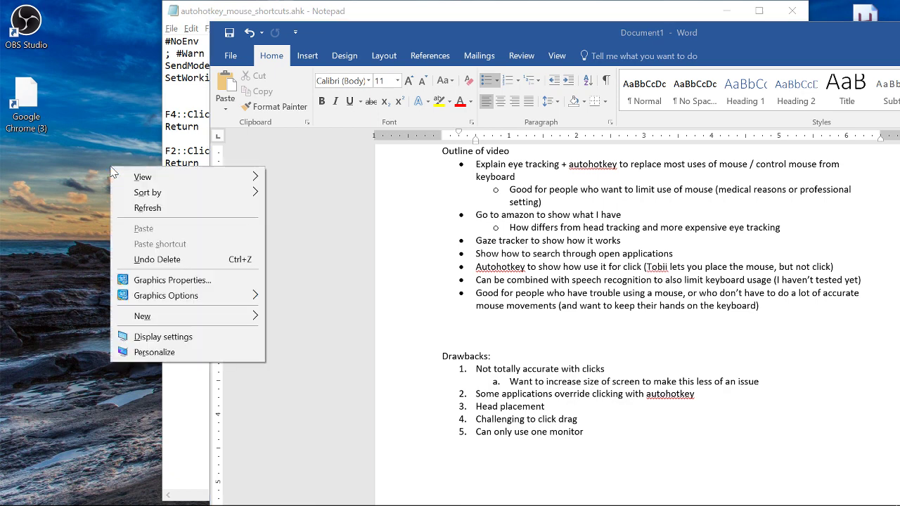
click(162, 337)
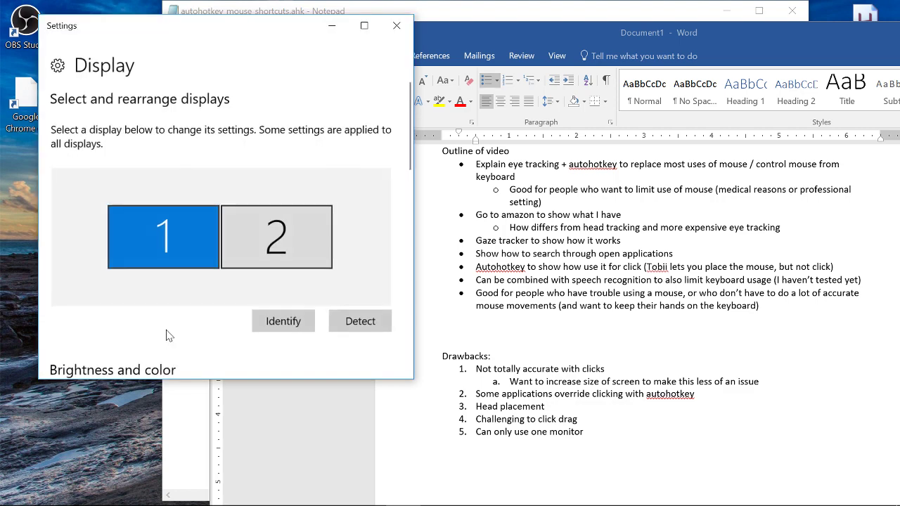
click(263, 233)
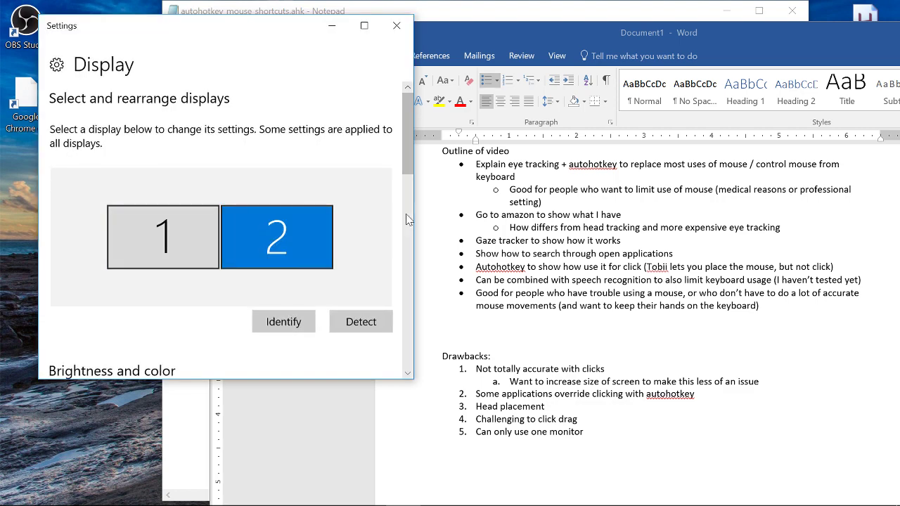
click(405, 219)
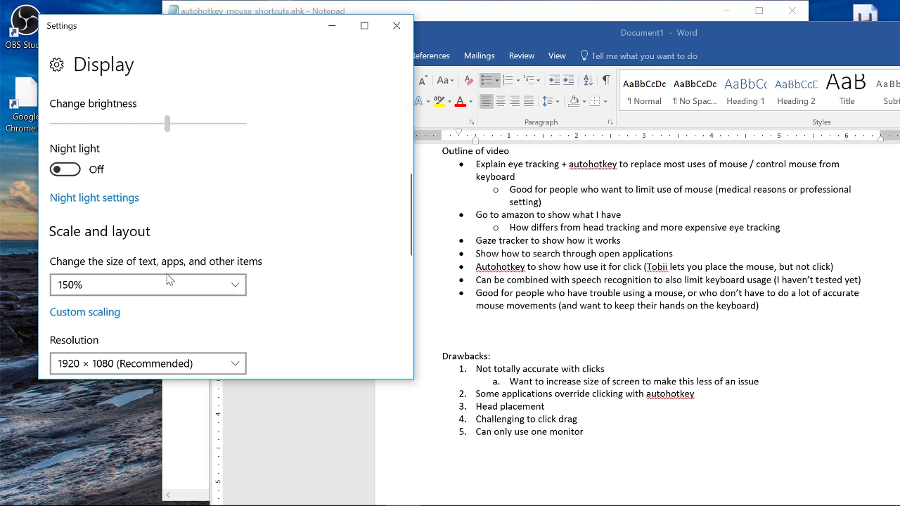
click(182, 289)
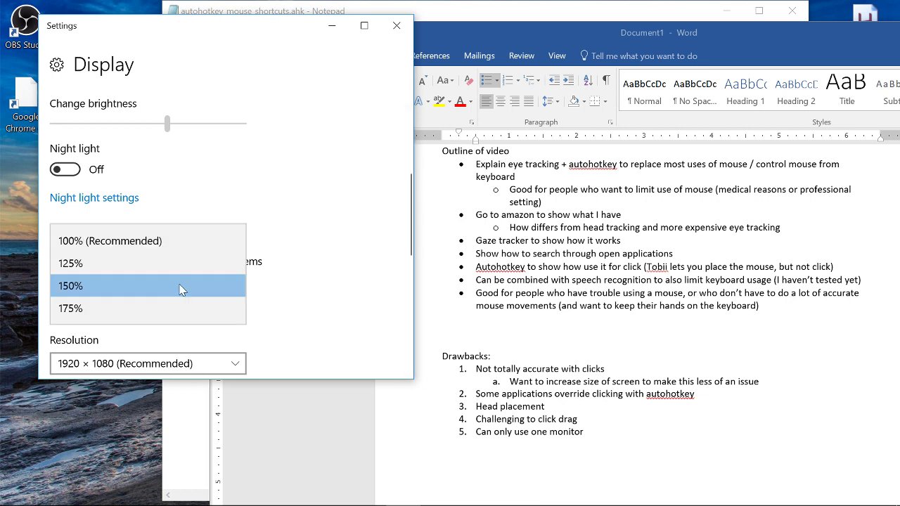
click(387, 32)
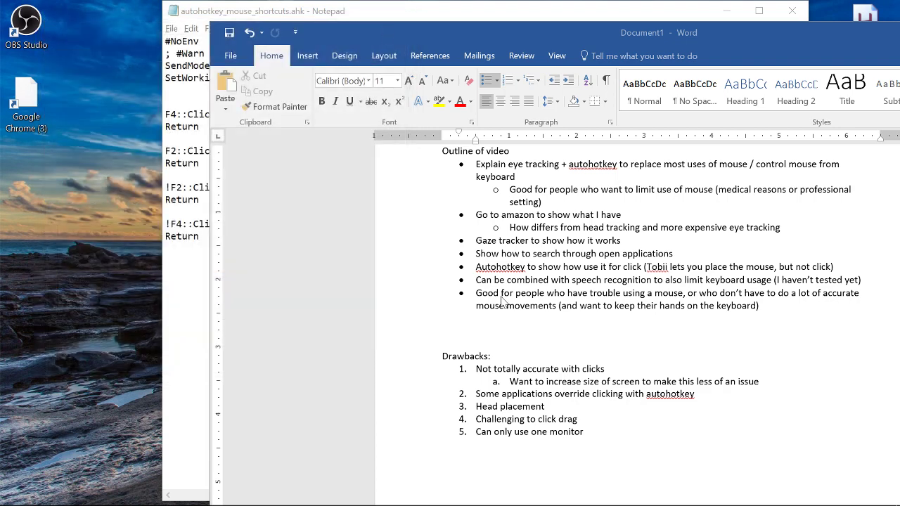
Step: Select the drawback "Some applications override clicking with autohotkey" and clear the selection
click(526, 394)
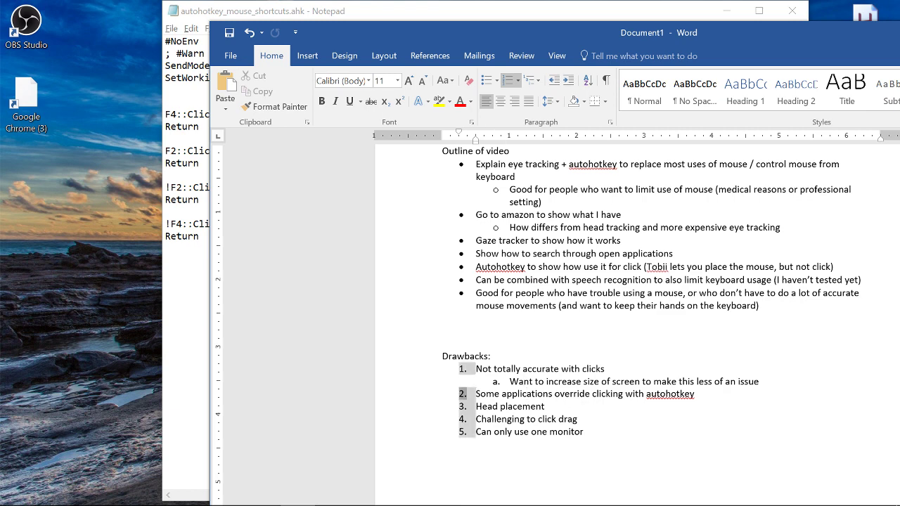
drag(476, 394, 696, 393)
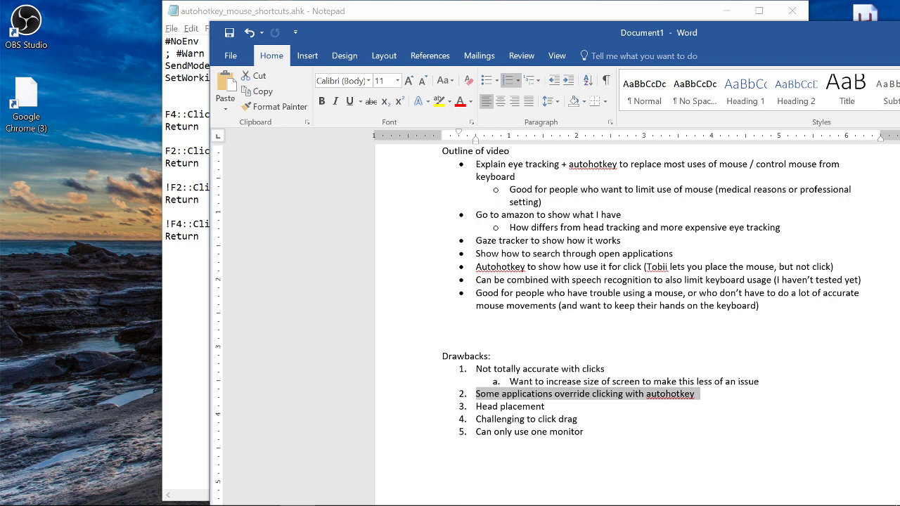
click(621, 241)
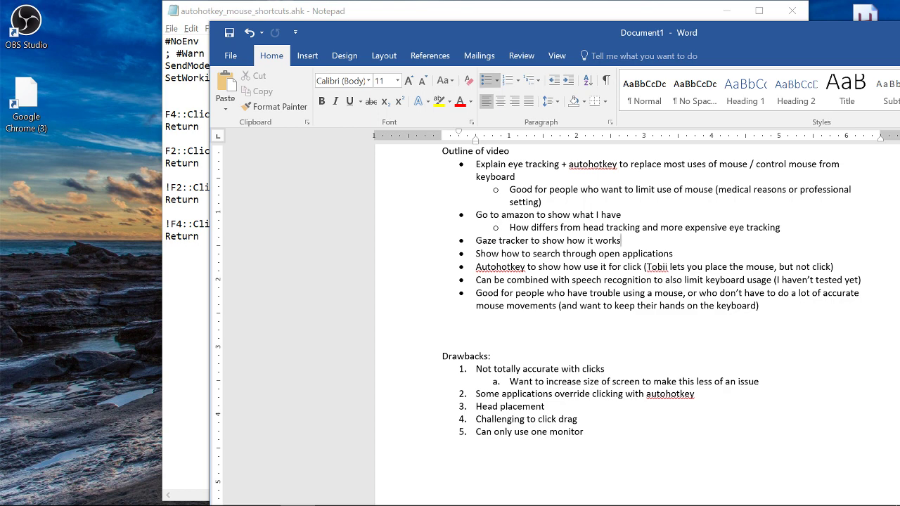
Step: Go through the "Head placement" drawback and select "Challenging to click drag", leaving the cursor at its start
click(517, 407)
drag(477, 420, 584, 420)
click(476, 419)
Step: Insert a rectangle shape below the numbered drawbacks list and reposition it just under "Can only use one monitor"
click(316, 63)
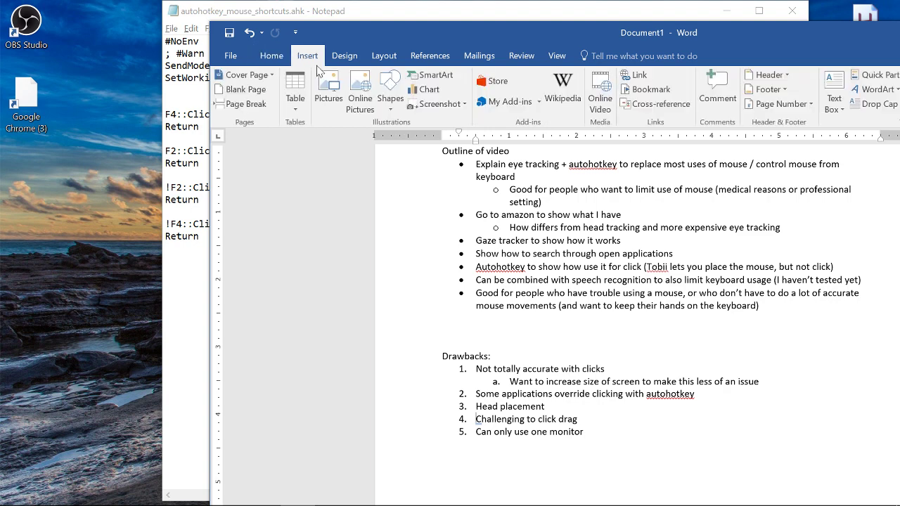
click(391, 100)
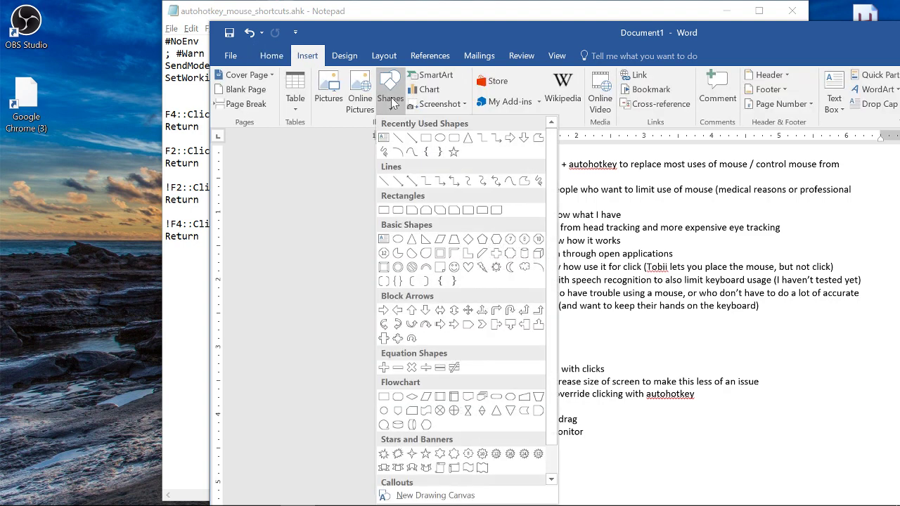
click(431, 138)
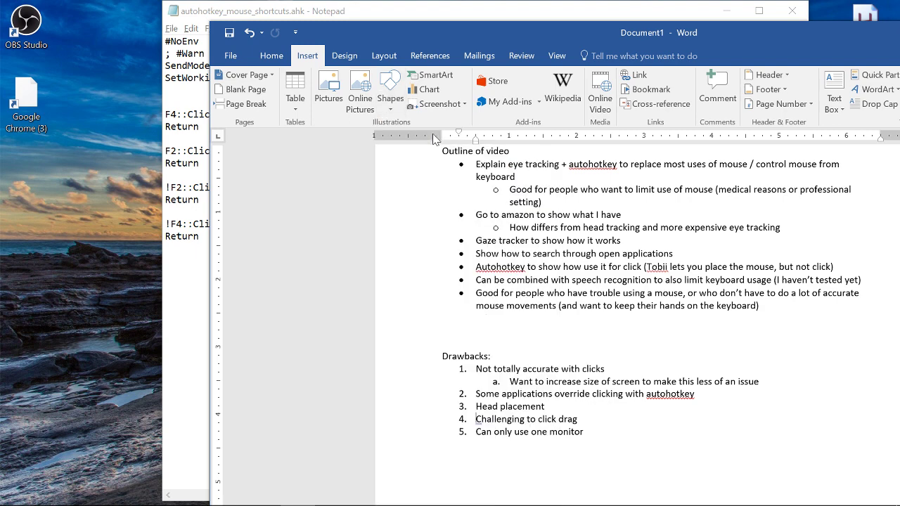
click(555, 470)
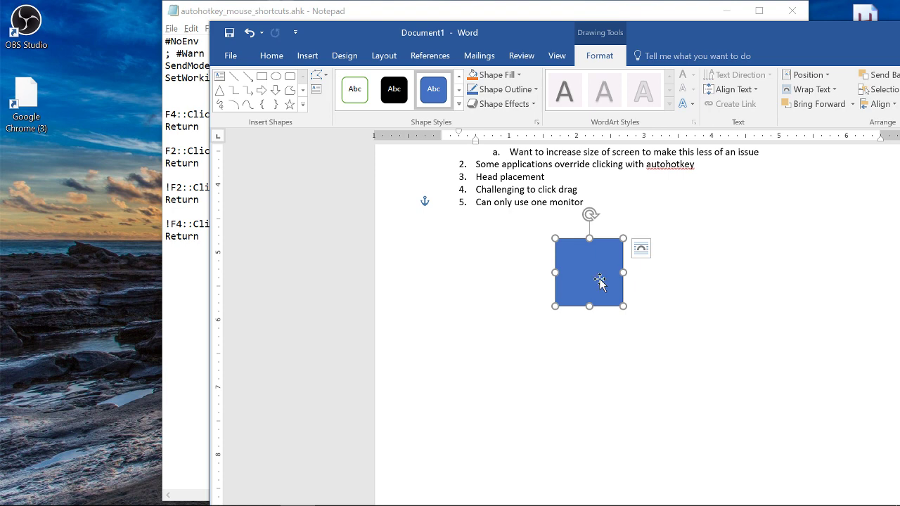
drag(599, 281, 616, 218)
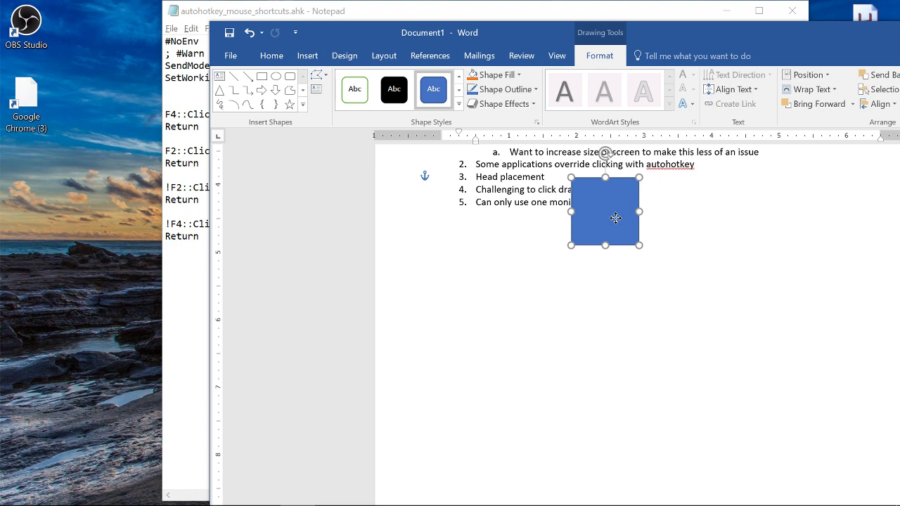
drag(615, 218, 567, 259)
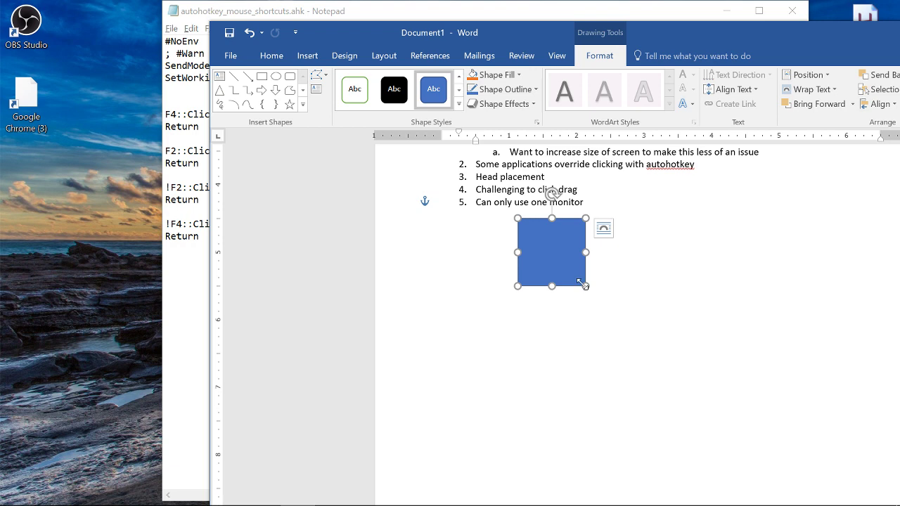
Step: Resize the blue rectangle from its corner into a thin, wide bar and delete it
key(alt)
mouse_move(583, 285)
mouse_down()
mouse_move(598, 257)
mouse_move(703, 322)
mouse_move(715, 227)
mouse_move(720, 293)
mouse_move(597, 281)
mouse_up()
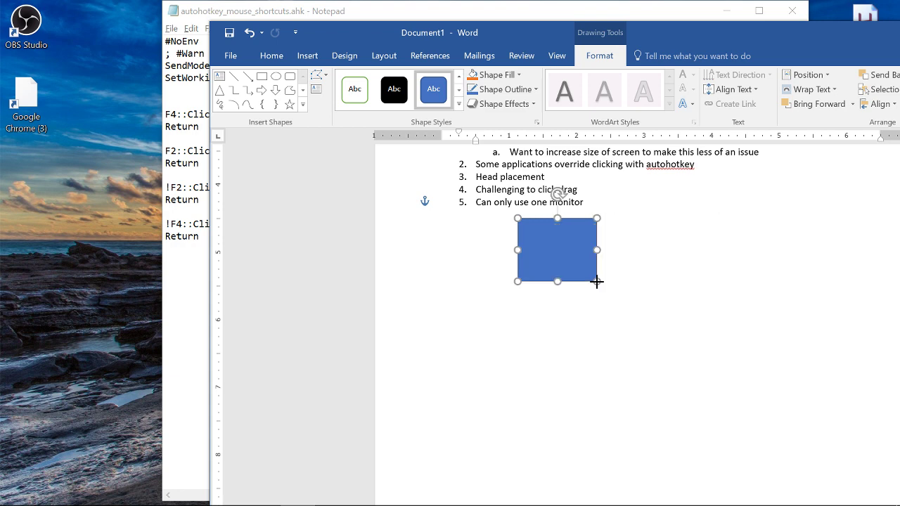
drag(597, 282, 632, 228)
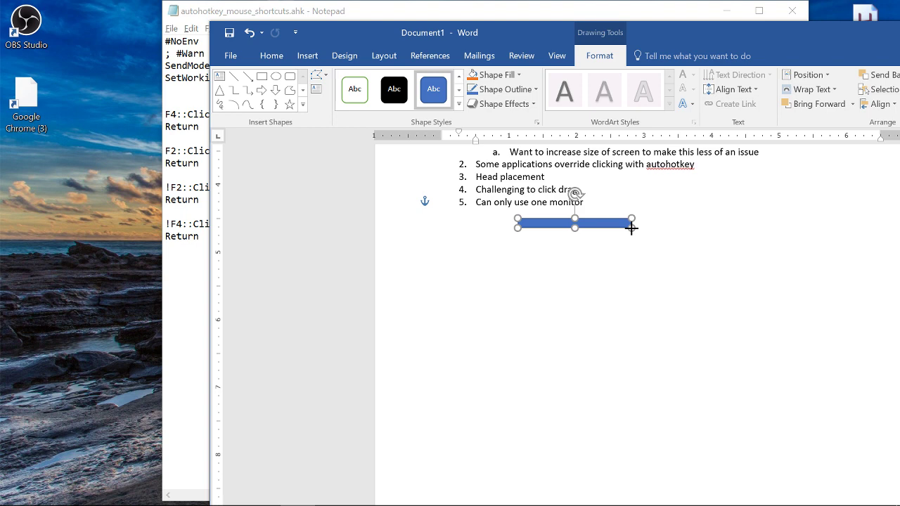
drag(632, 228, 632, 228)
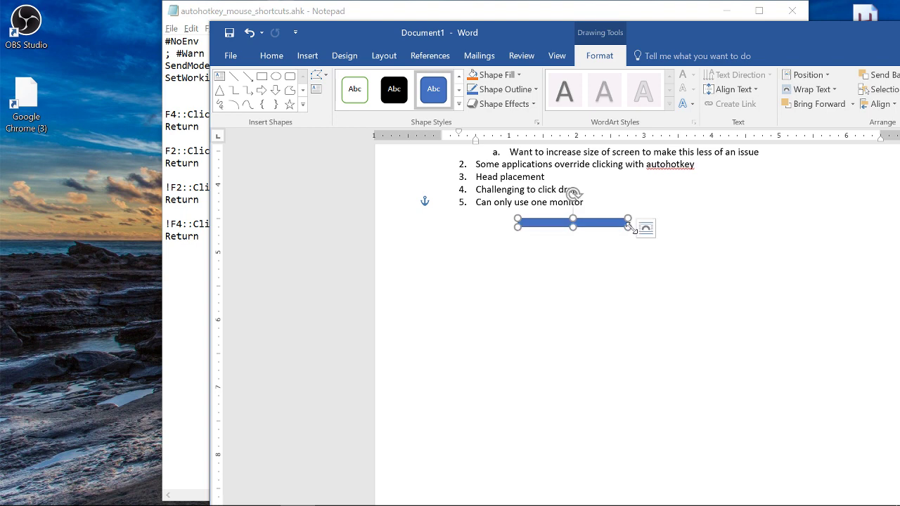
key(Delete)
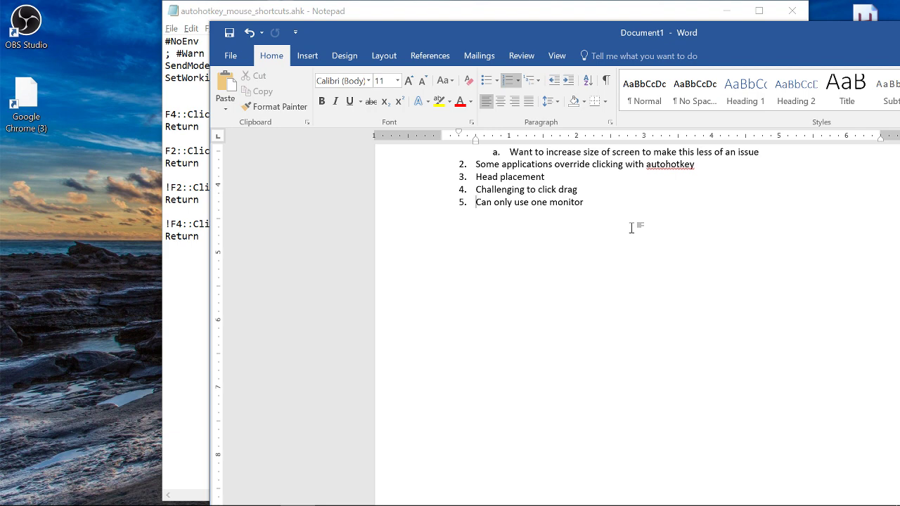
Step: Move the cursor up through the outline to the "Outline of video" heading
key(Up)
key(Up)
key(Up)
key(Up)
key(Up)
key(Up)
key(Up)
key(Up)
key(Up)
key(Up)
key(Up)
key(Up)
key(Up)
key(Up)
key(Up)
key(Up)
key(Up)
key(Up)
key(Up)
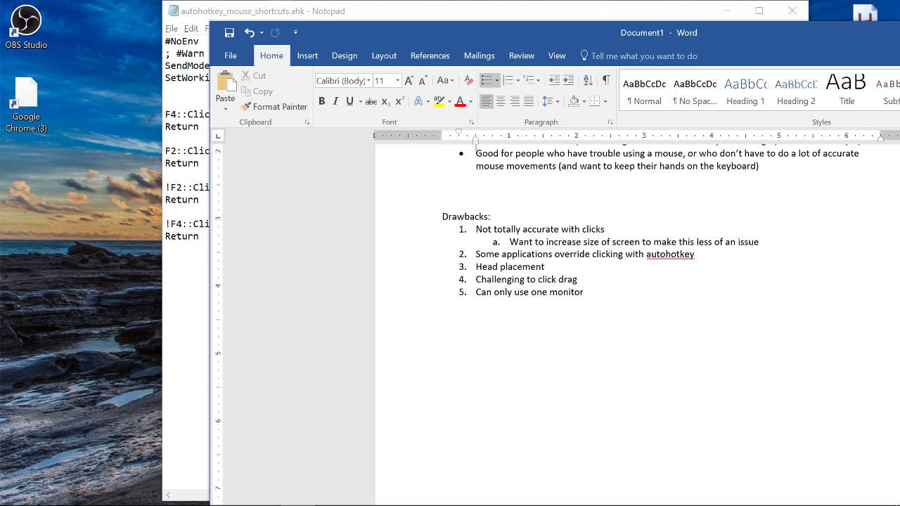
key(Up)
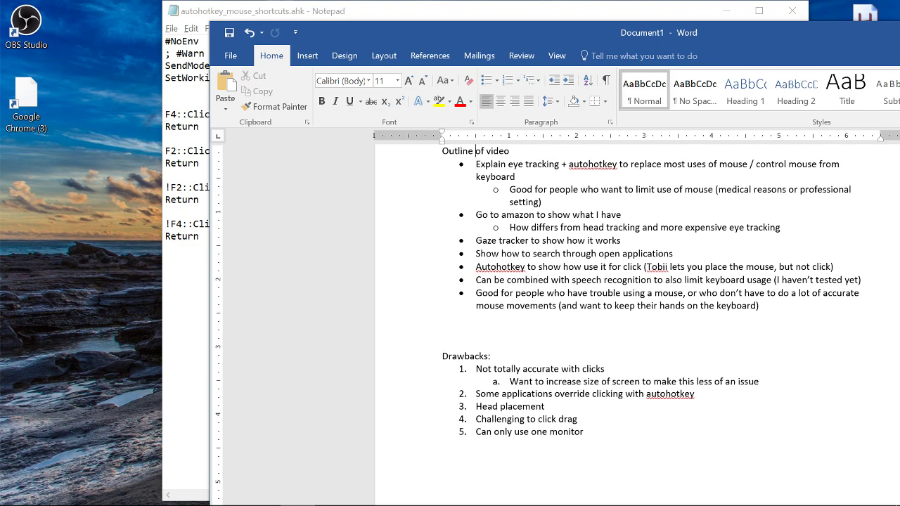
Step: Move the cursor down through the outline bullets to the blank lines above "Drawbacks:"
key(Down)
key(Down)
key(Down)
key(Down)
key(Down)
key(Down)
key(Down)
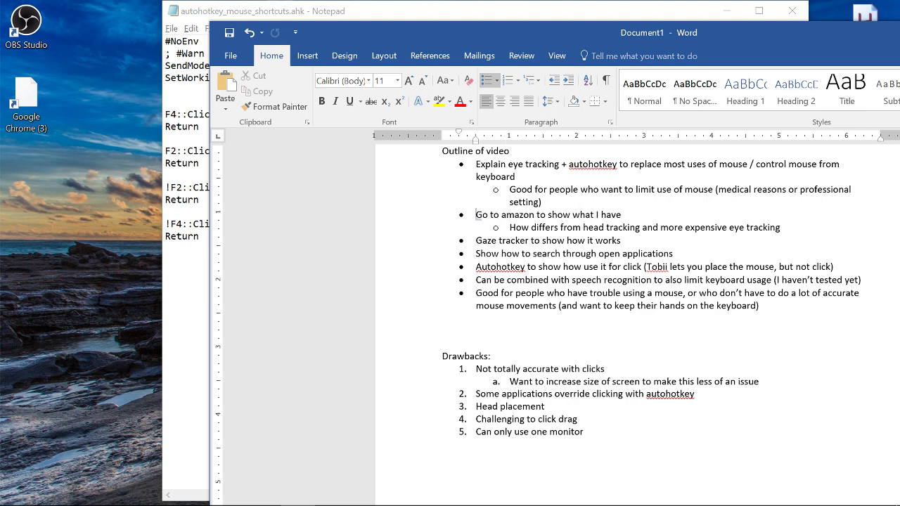
key(Down)
key(Down)
key(Down)
key(Down)
key(Down)
key(Down)
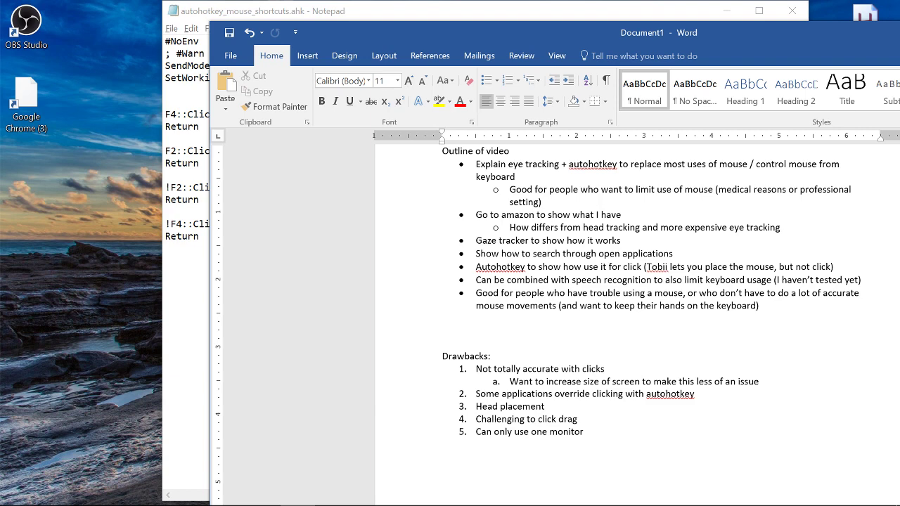
Step: Cycle forward and back through the open windows in the window switcher and return to the Word outline
key(alt+Tab)
key(alt+Tab)
key(alt+shift+Tab)
key(alt+shift+Tab)
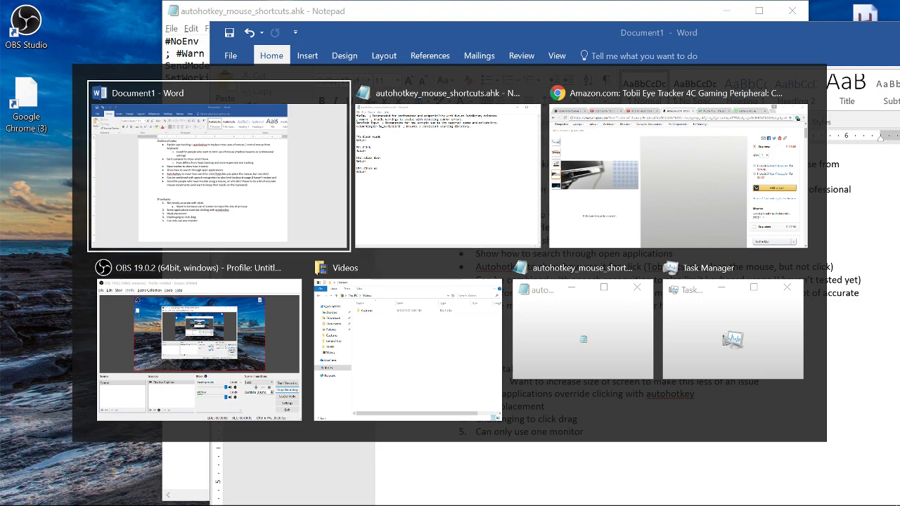
key(alt+Tab)
key(alt+Tab)
key(alt+shift+Tab)
key(alt+shift+Tab)
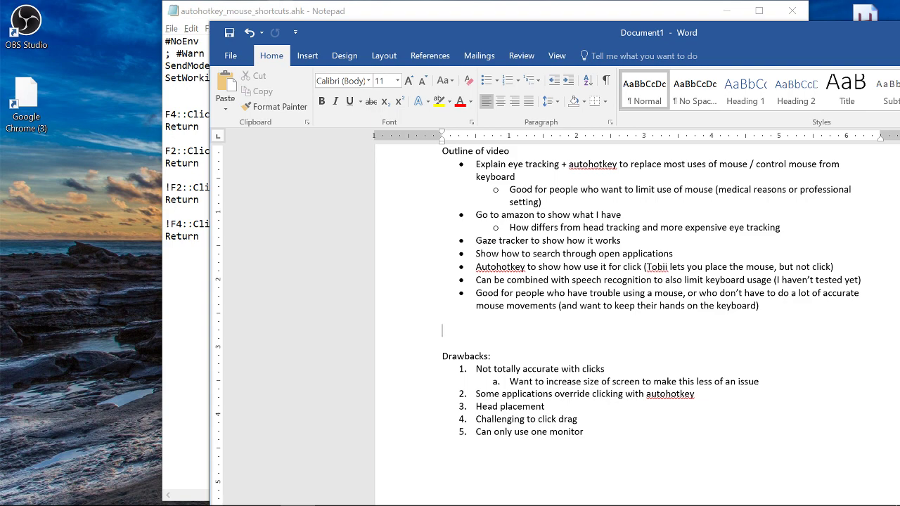
Step: Switch to the OBS window
key(alt+Tab)
key(alt+Tab)
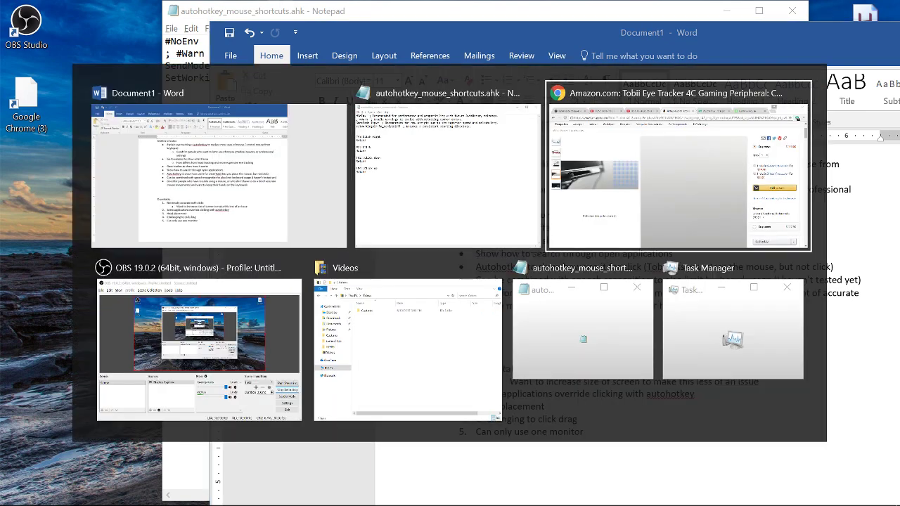
key(alt+Tab)
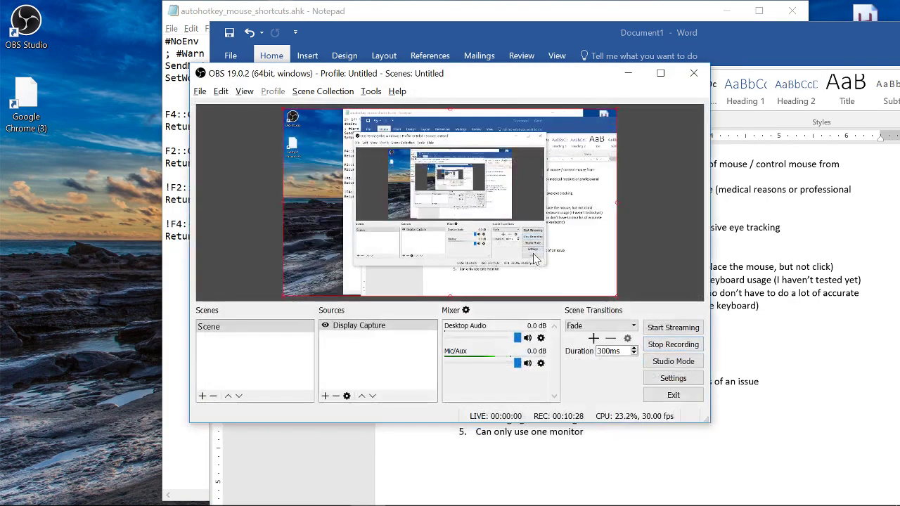